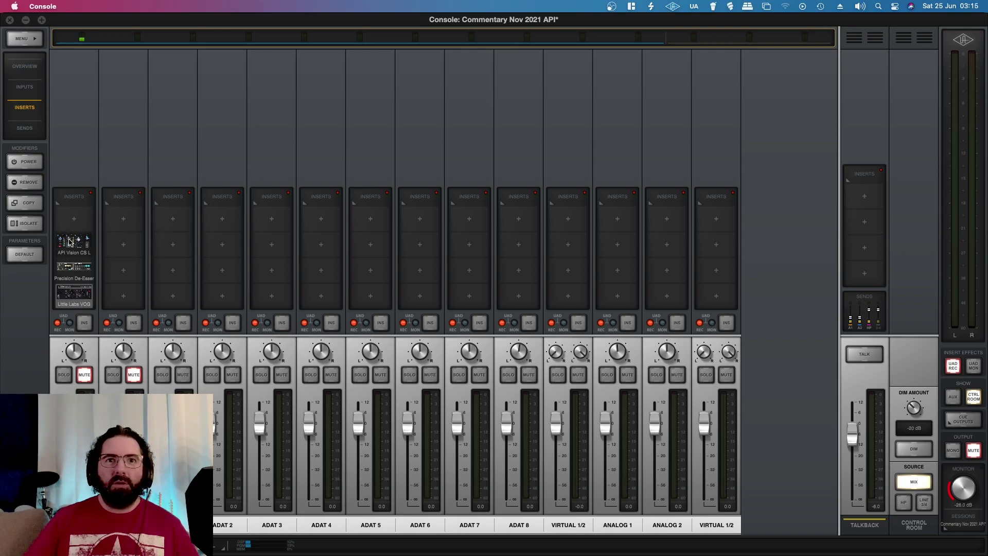
Open the API Vision channel strip on the Analog 1 channel, switch its gate on, and close the plug-in window.
click(70, 242)
drag(534, 66, 573, 59)
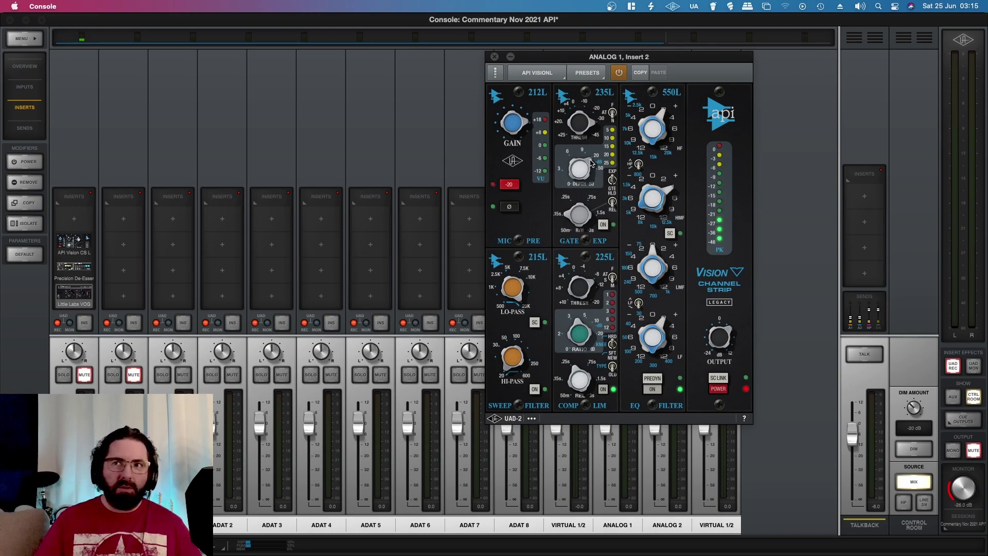
click(605, 226)
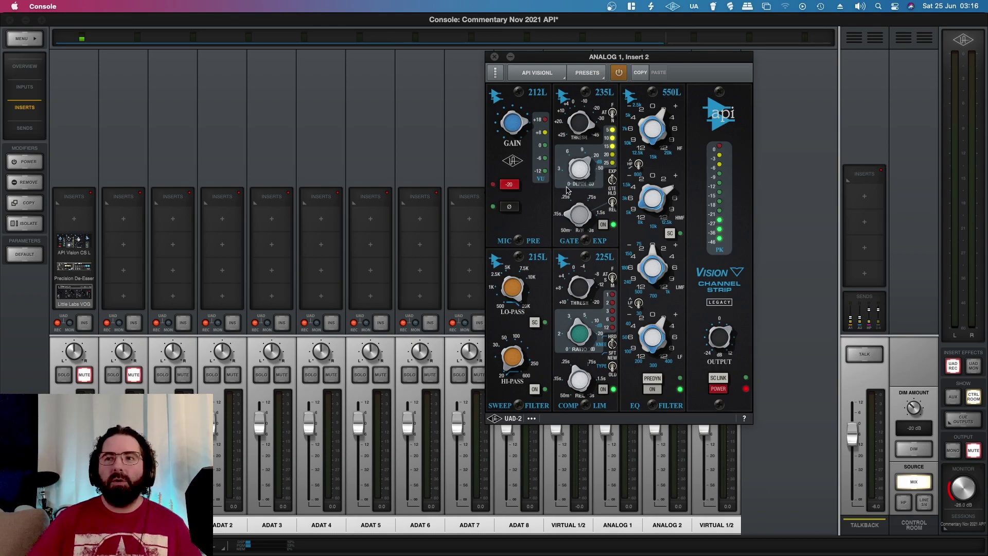
drag(614, 58, 621, 47)
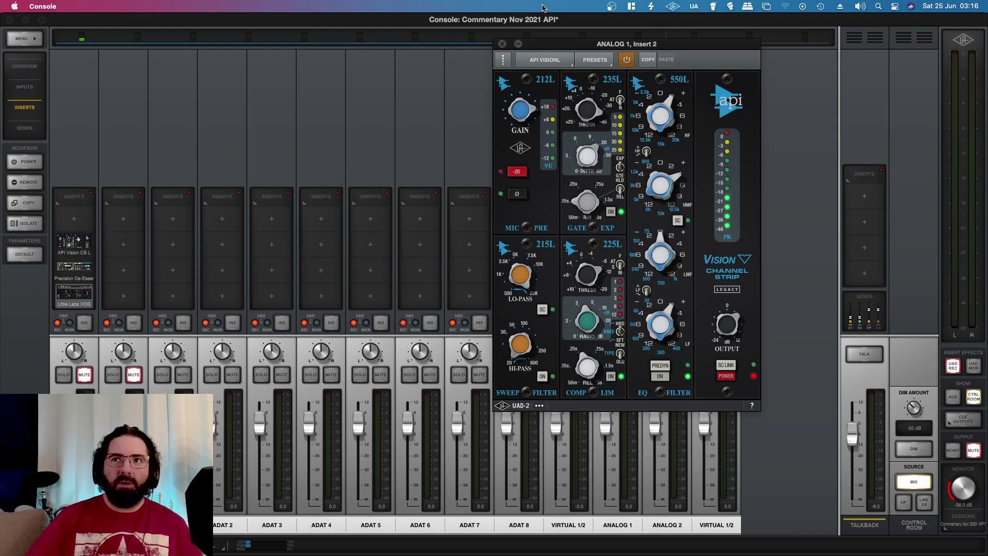
drag(556, 44, 417, 39)
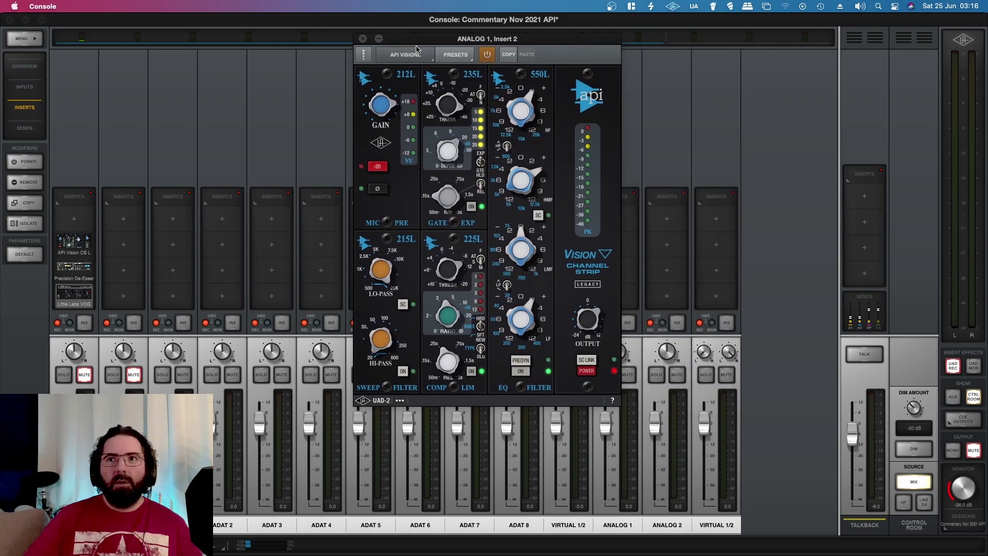
click(362, 39)
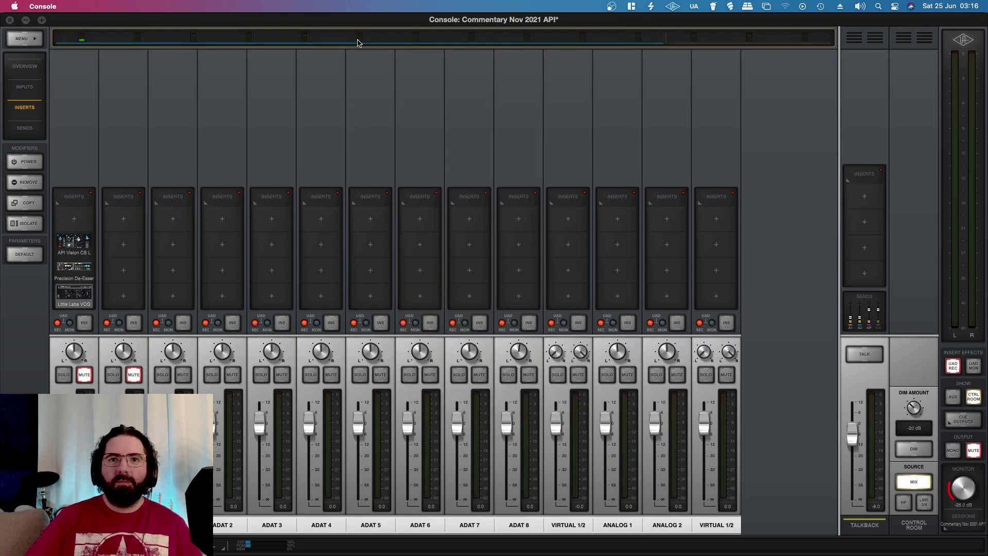
Examine the Precision De-Esser and Little Labs VOG plug-ins on the Analog 1 channel, closing each one after viewing.
click(76, 268)
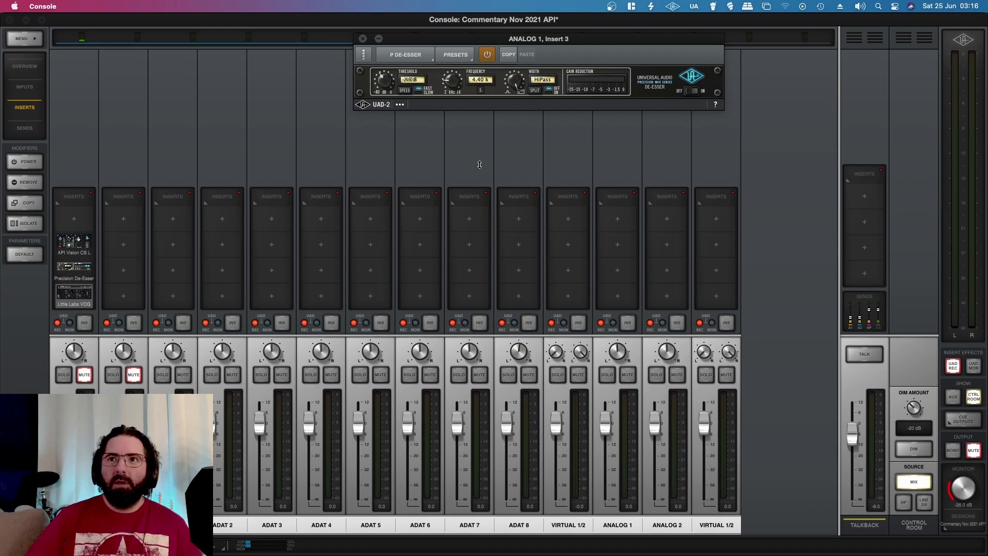
drag(487, 42, 510, 144)
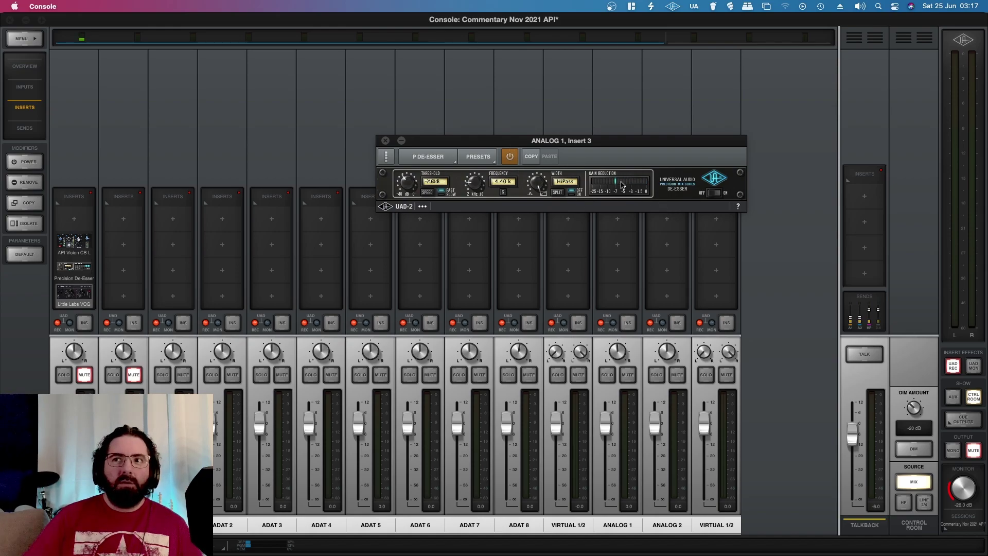
click(385, 141)
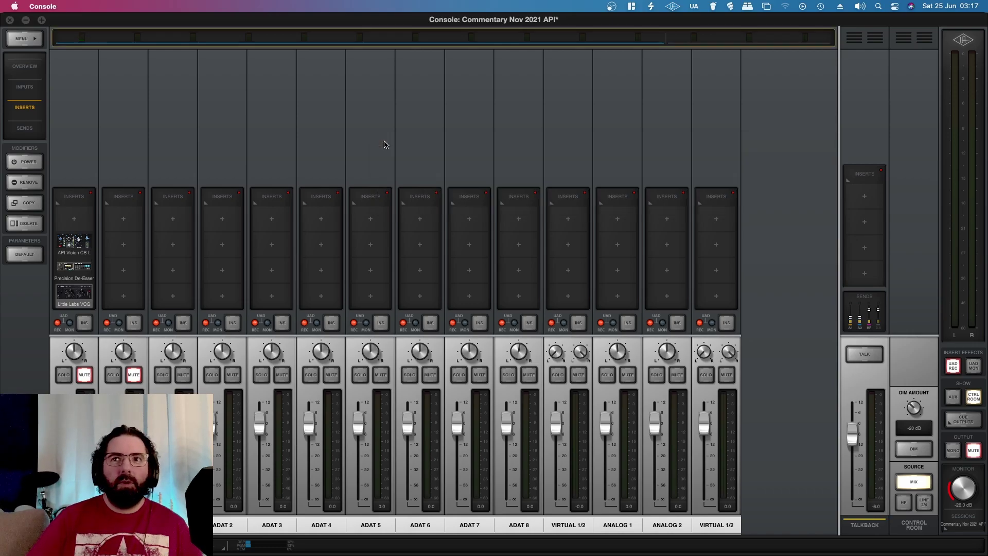
click(70, 293)
drag(440, 142, 442, 39)
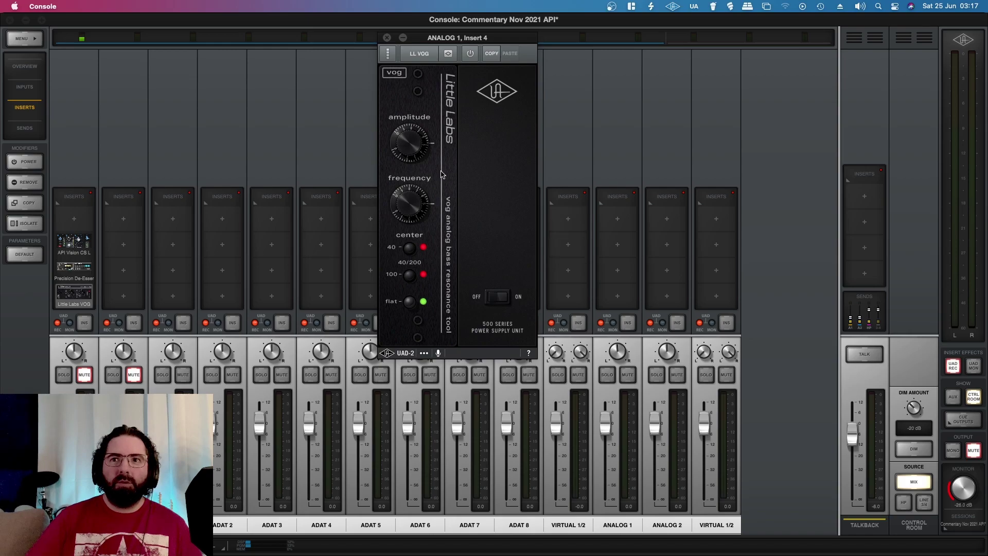
click(387, 38)
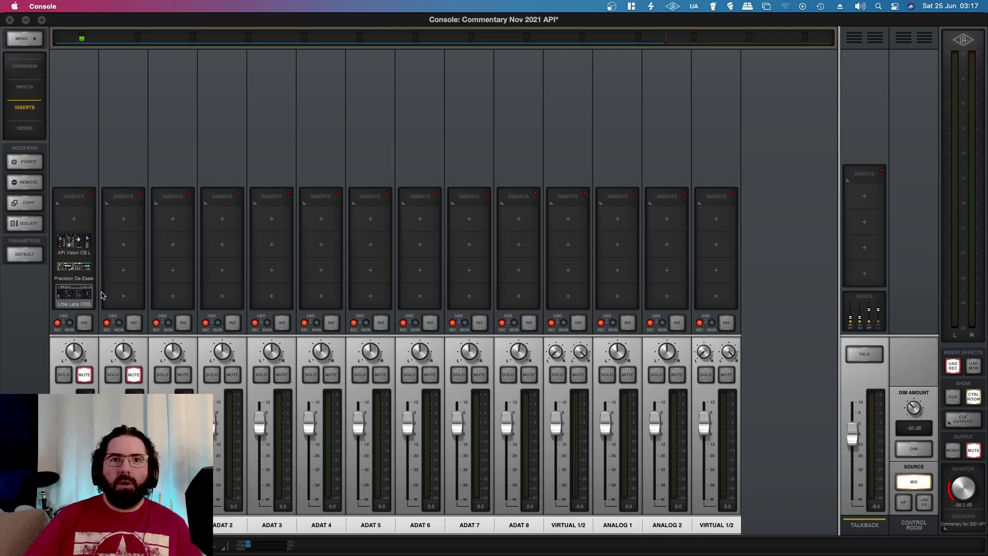
Insert the C-Suite C-Vox plug-in into the empty first insert slot of the Analog 1 channel.
click(74, 217)
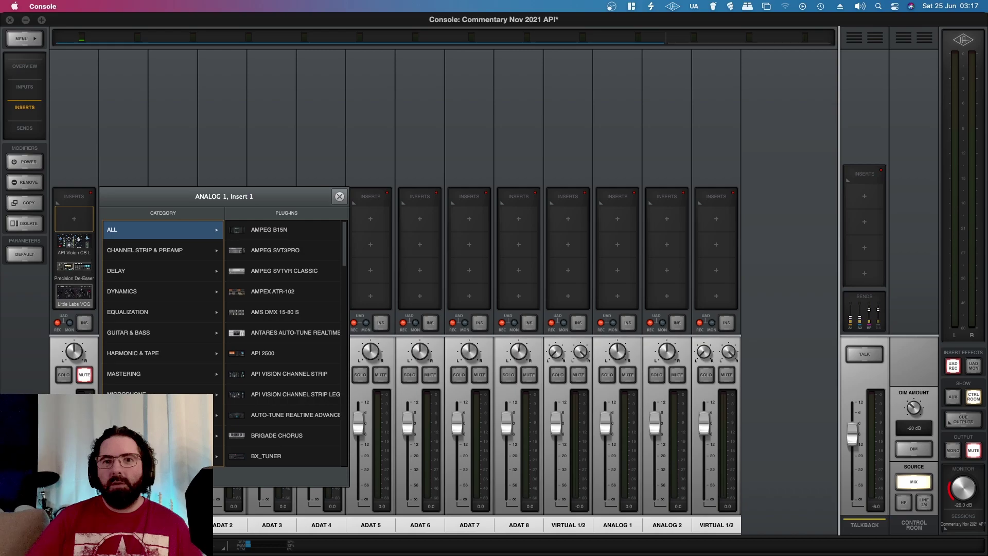
click(206, 456)
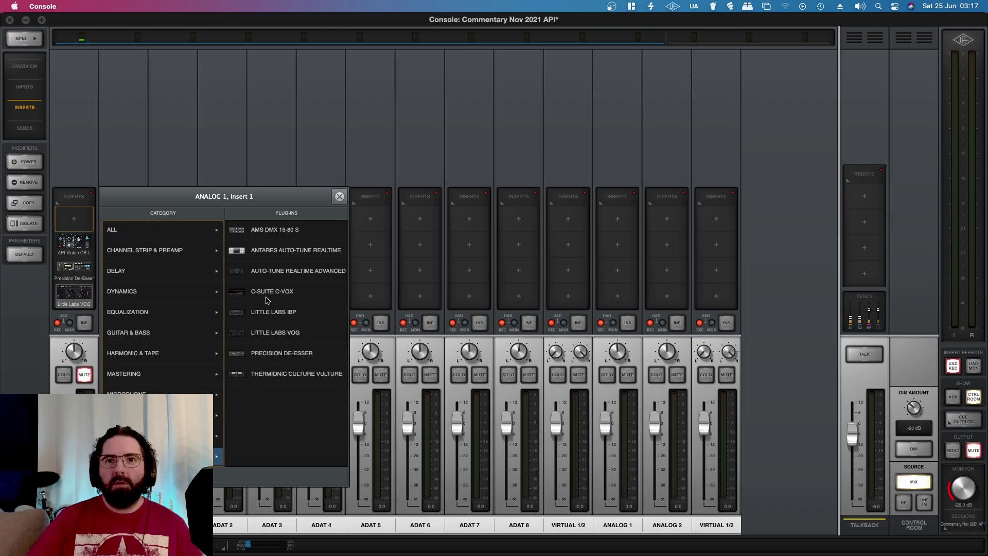
click(263, 294)
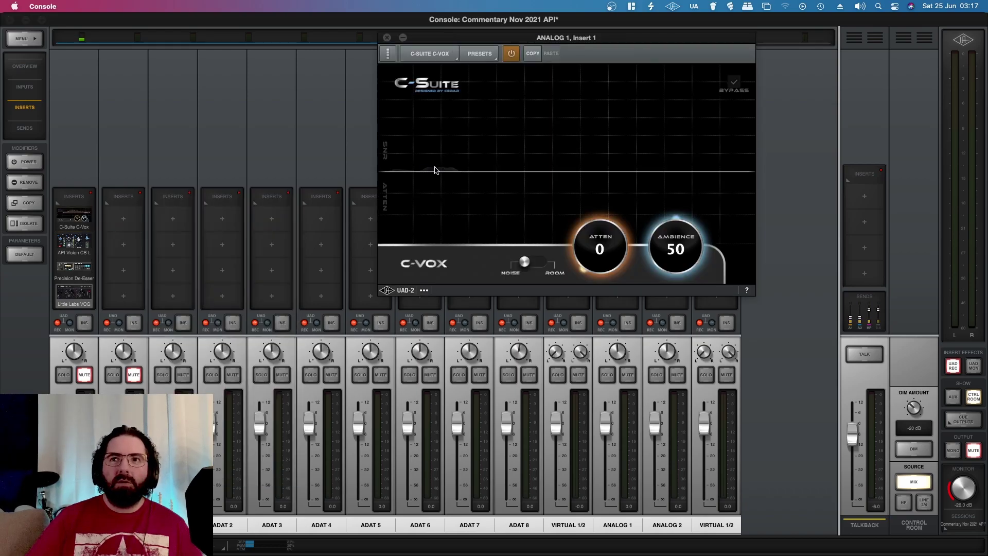
drag(484, 36, 475, 77)
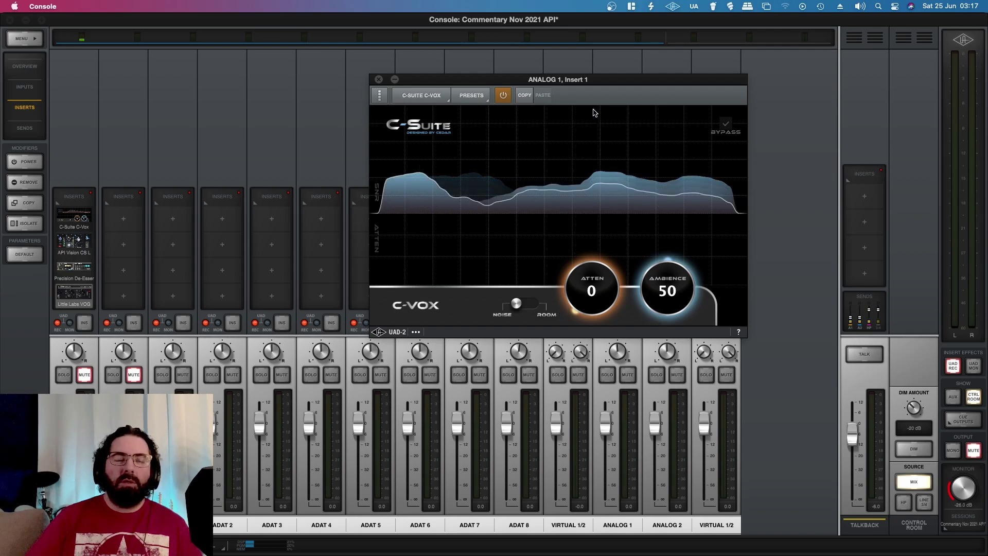
Open the API Vision channel strip beside the C-Vox window and switch off its gate.
click(60, 246)
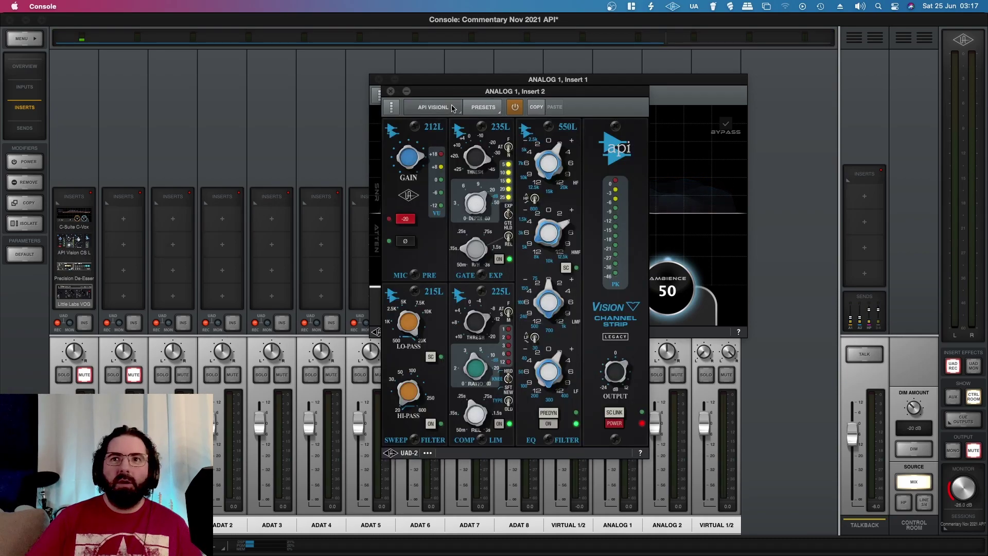
drag(384, 72, 106, 50)
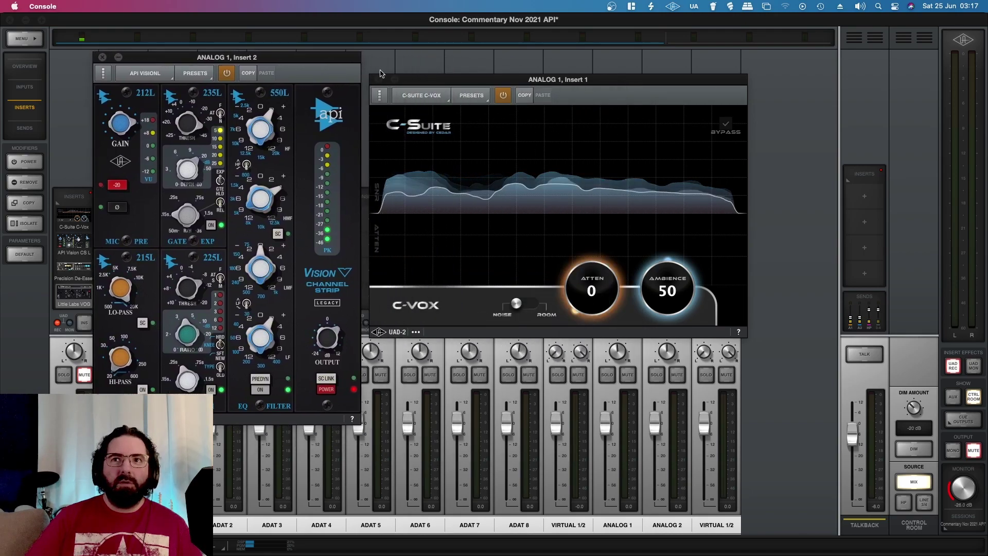
drag(420, 84, 482, 63)
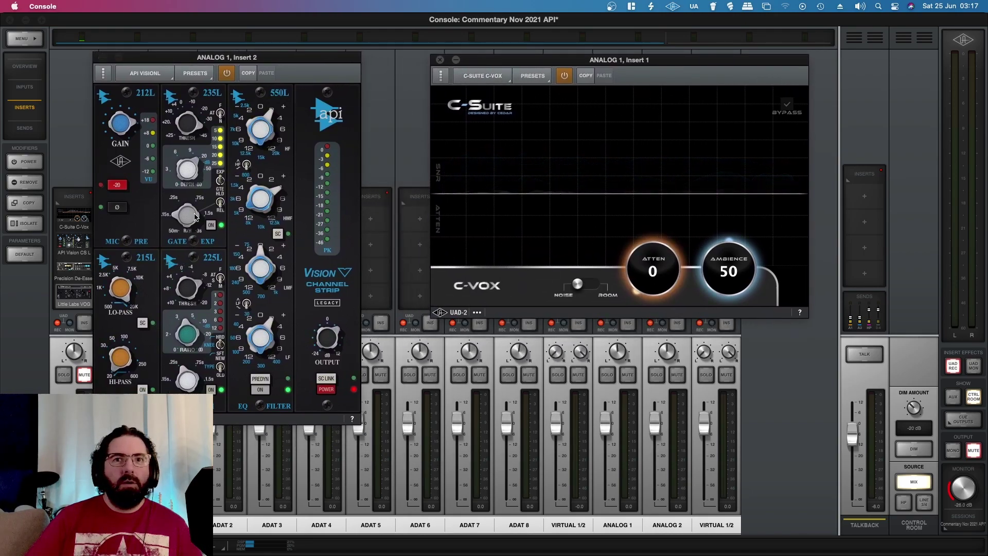
click(244, 254)
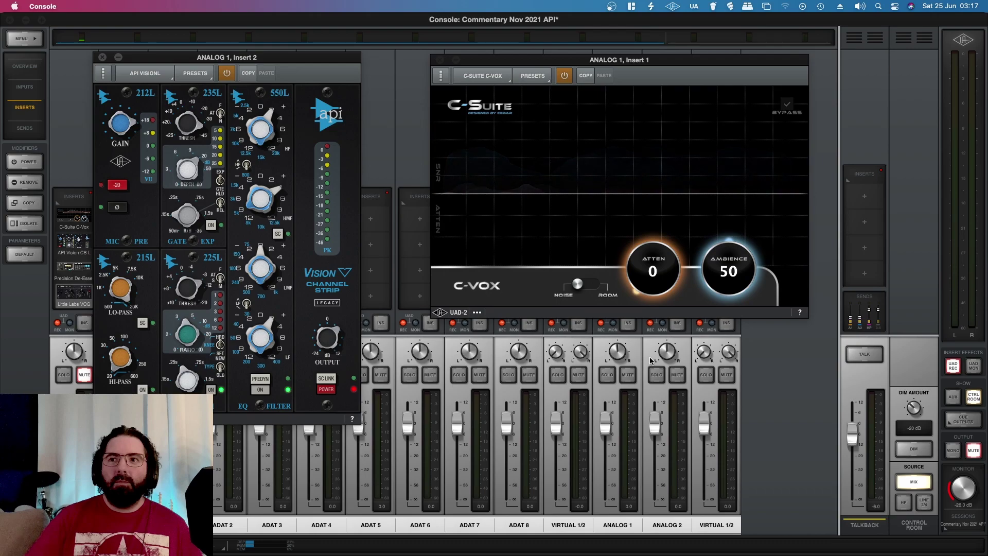
Set the C-Vox attenuation to 100 and its ambience to 0.
drag(641, 289, 630, 152)
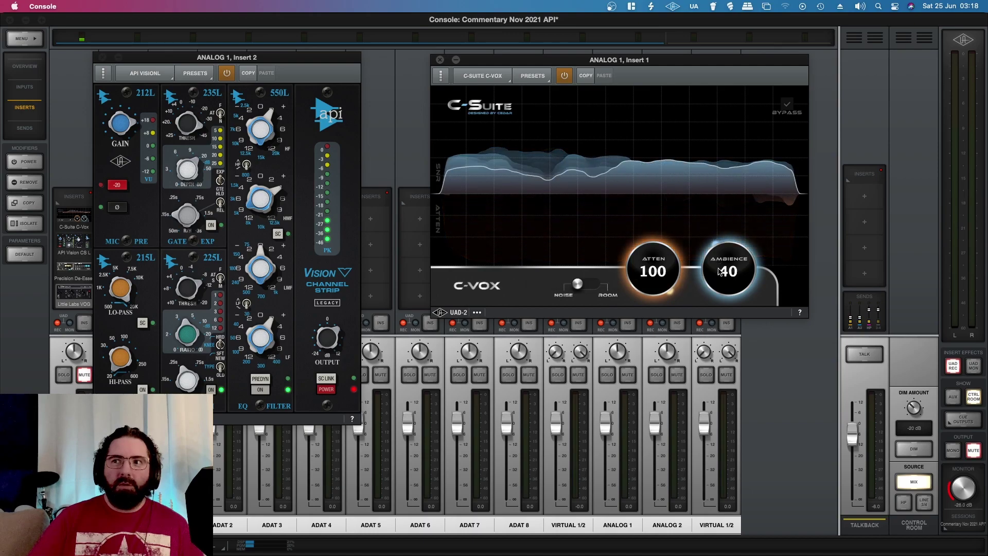
drag(718, 289, 800, 554)
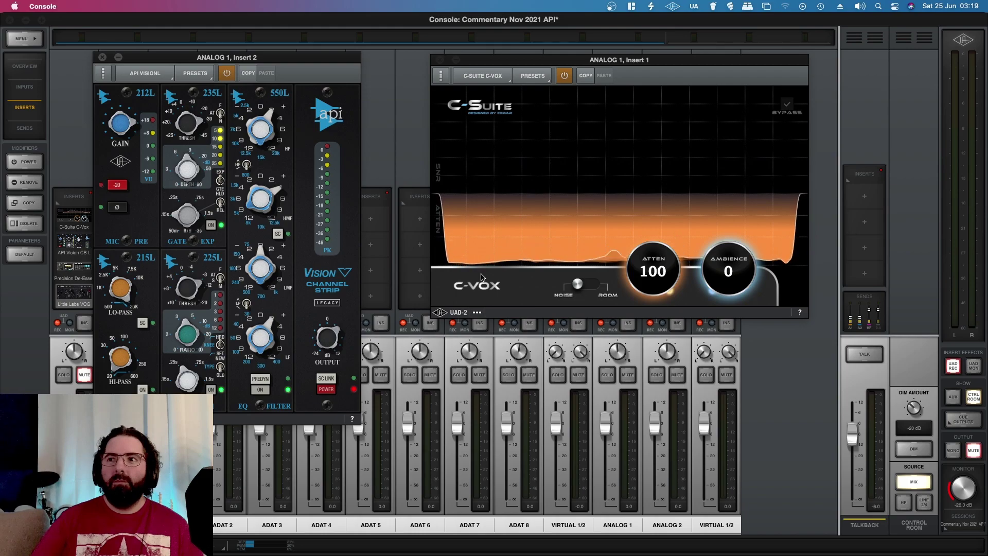
Compare the raw and processed voice by bypassing C-Vox, toggling the API Vision gate, and re-enabling C-Vox.
click(459, 283)
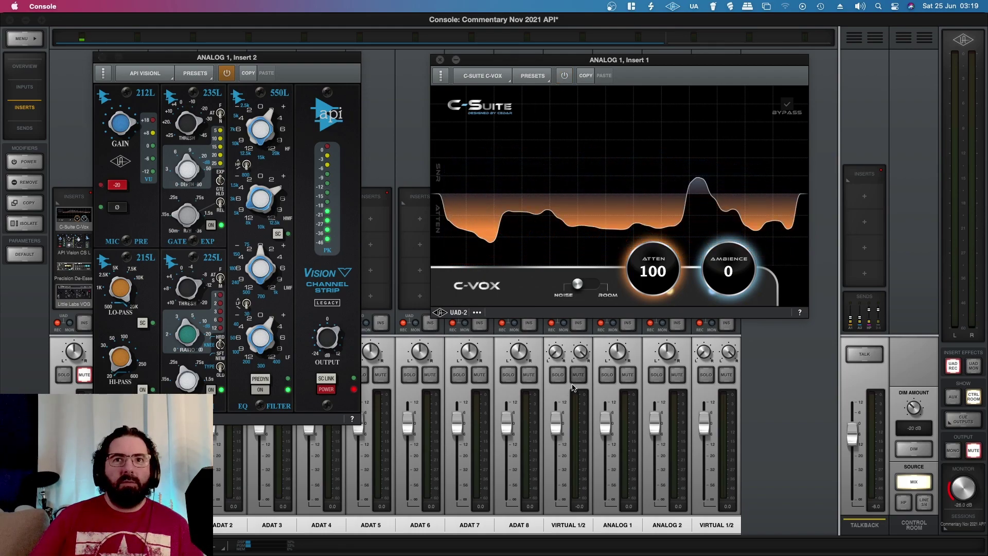
click(210, 226)
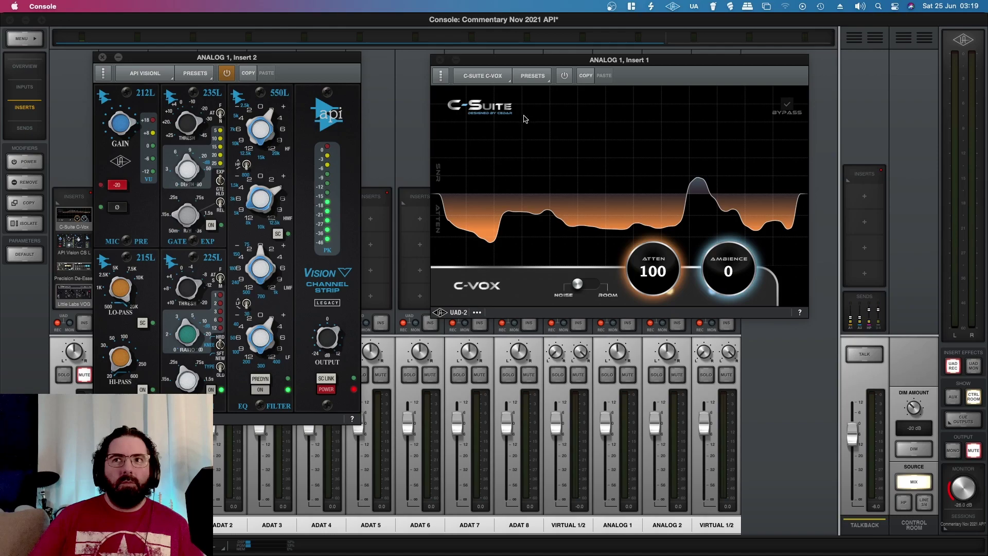
click(569, 77)
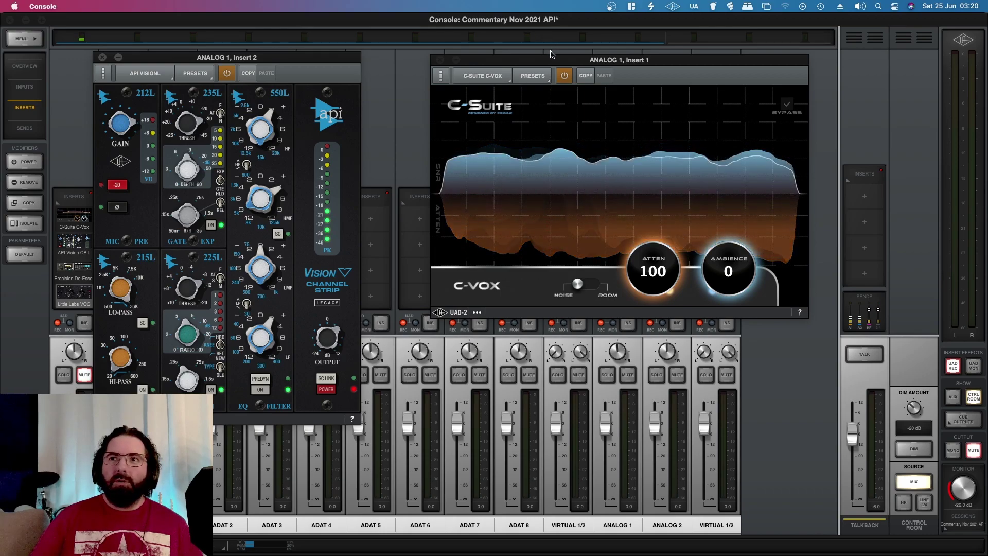
drag(549, 61, 518, 60)
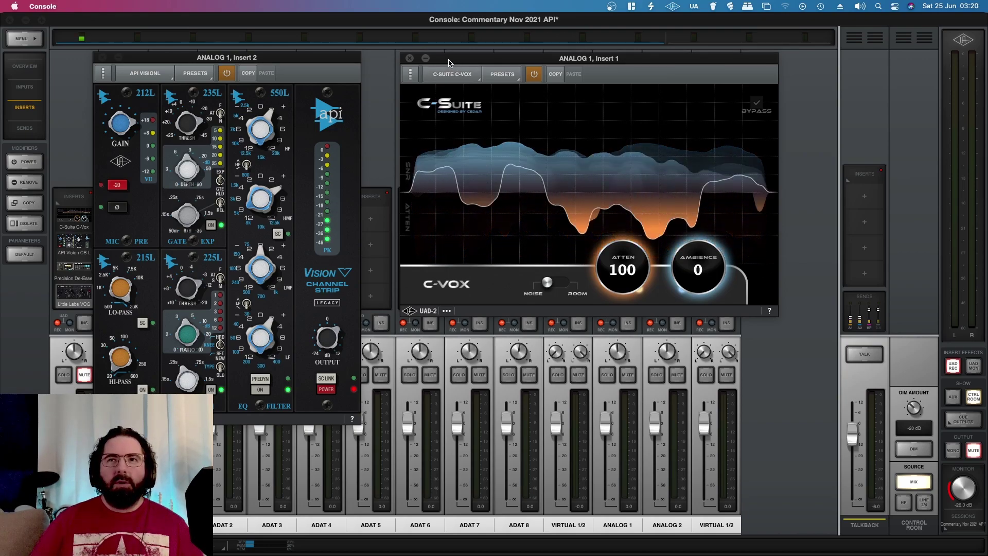
drag(455, 59, 454, 74)
drag(178, 57, 186, 66)
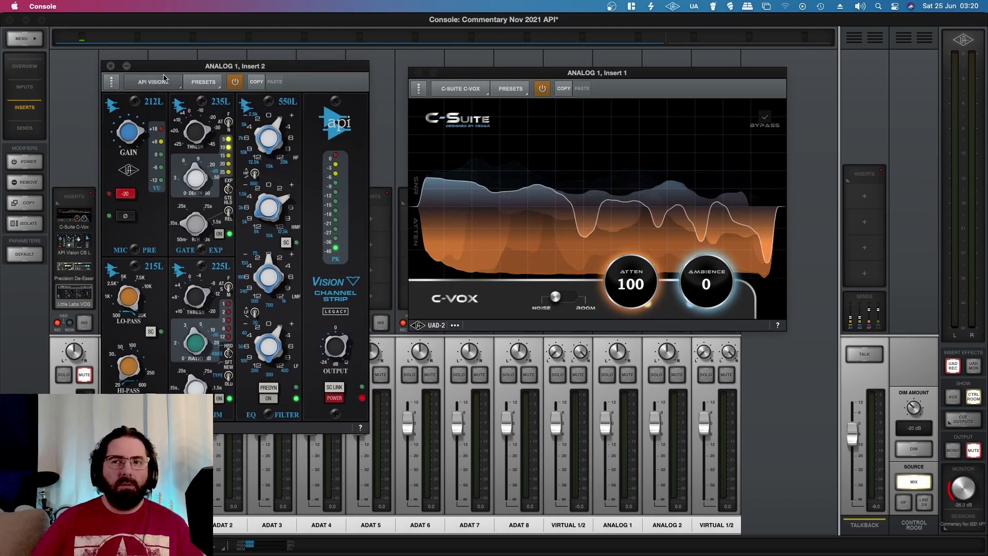
drag(185, 73, 192, 90)
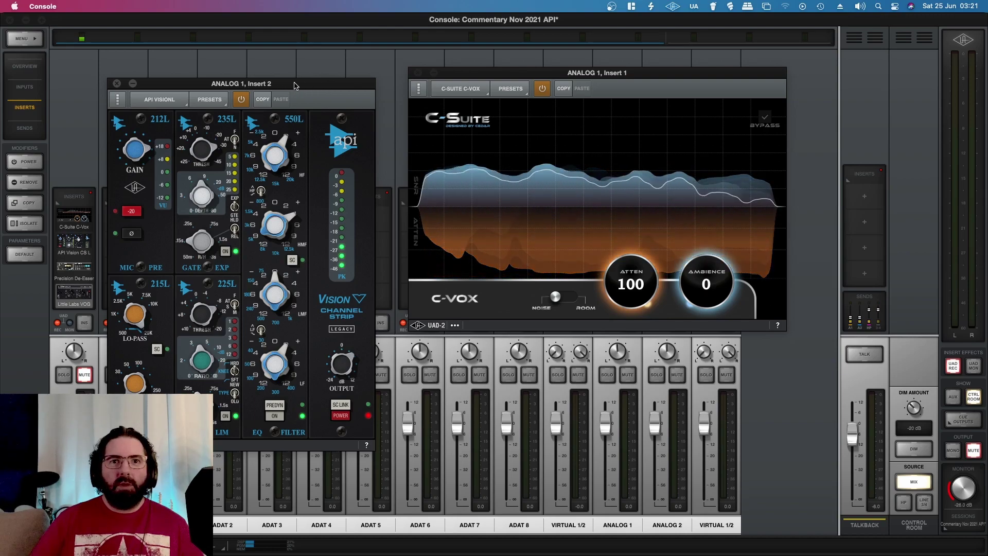
mouse_move(327, 86)
mouse_down()
mouse_move(328, 69)
mouse_move(341, 76)
mouse_up()
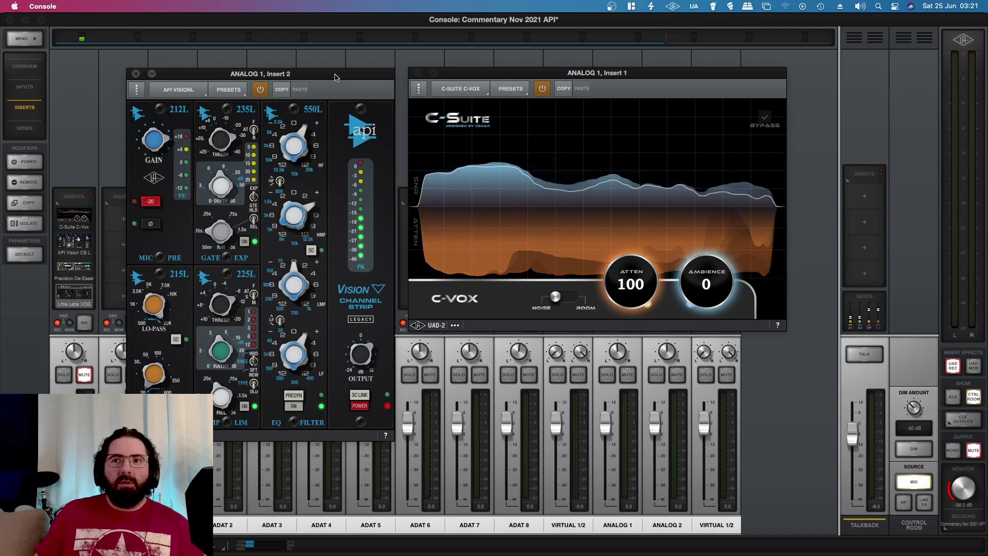
drag(573, 75, 594, 75)
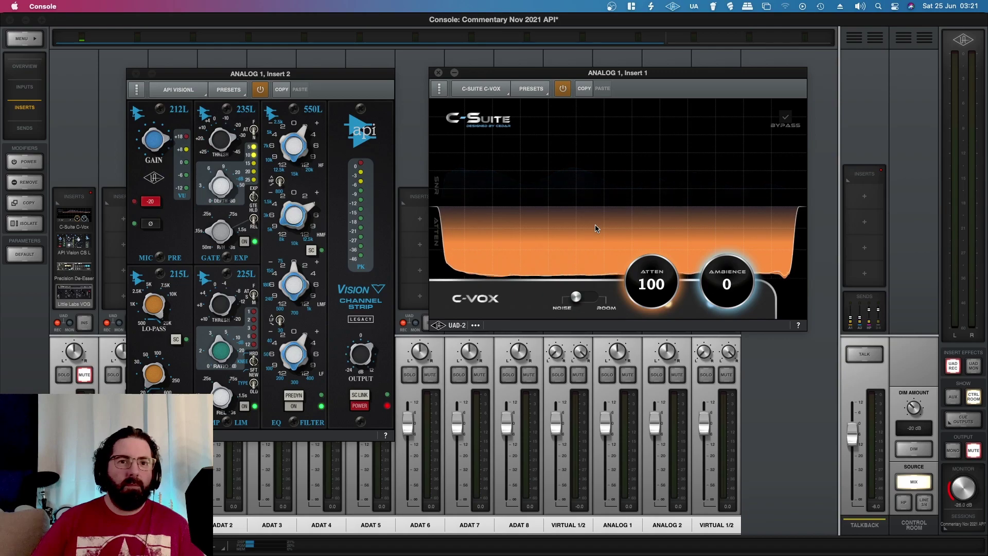
Compare C-Vox with the API Vision gate by switching each processor off and back on.
click(562, 88)
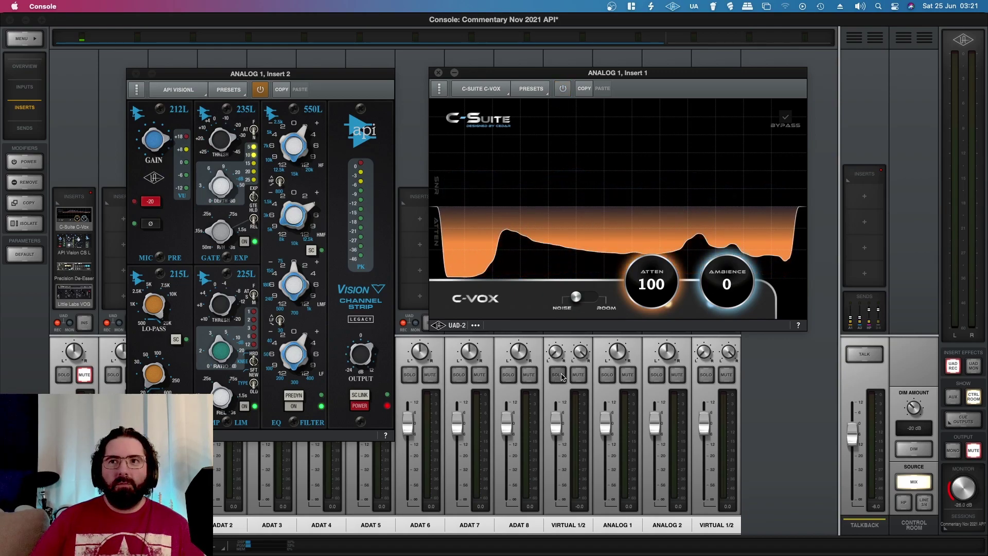
click(280, 275)
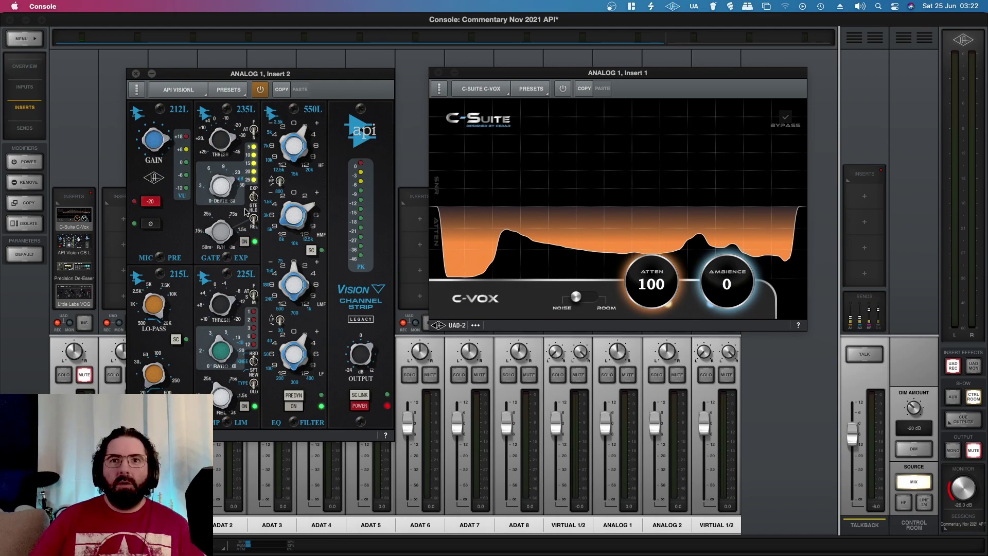
click(564, 90)
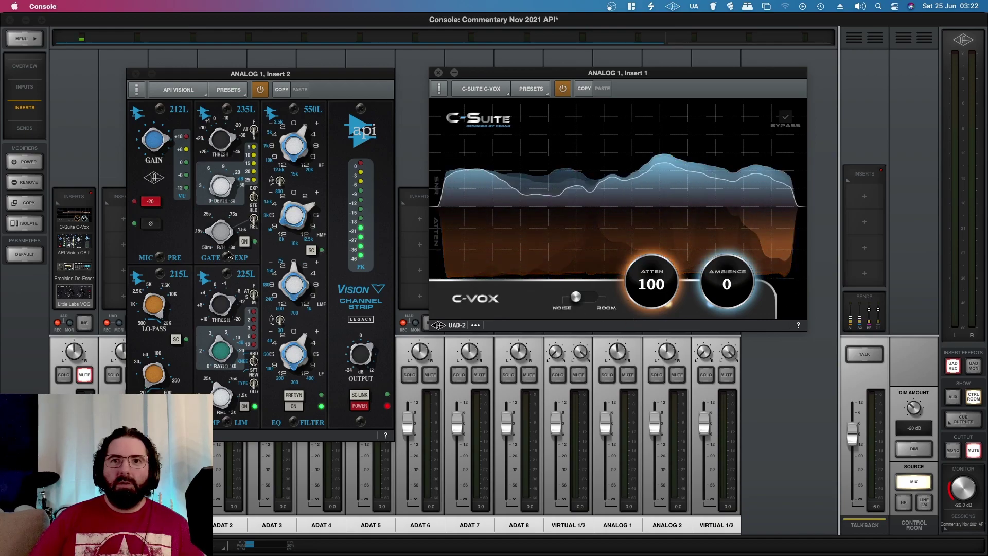
click(227, 200)
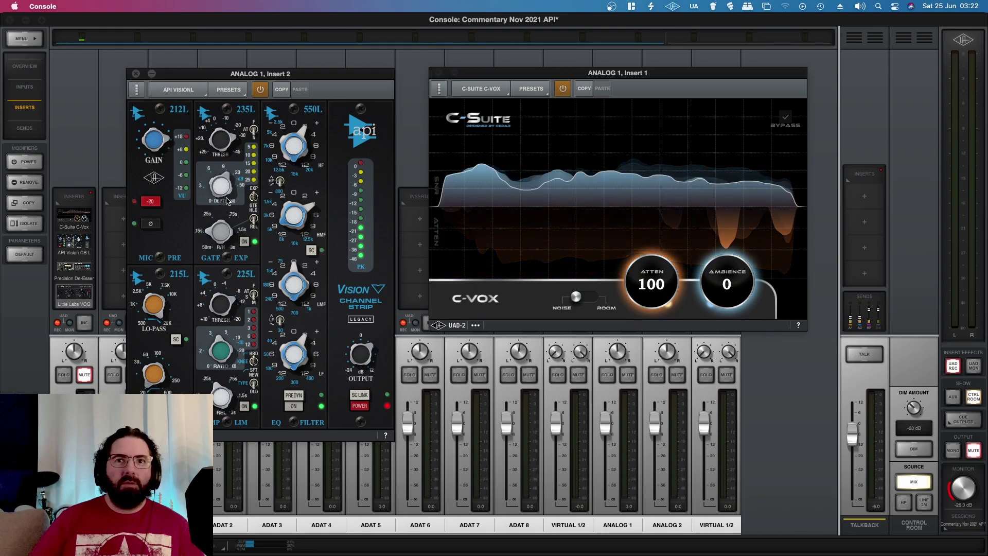
drag(227, 200, 227, 205)
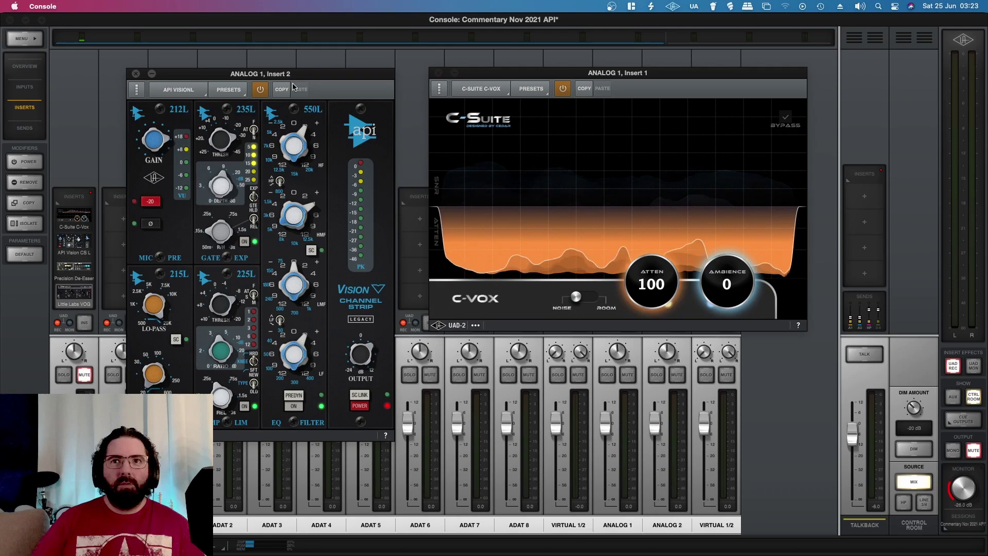
Close the API Vision channel strip window and move the C-Vox window to the middle of the mixer.
drag(308, 73, 320, 70)
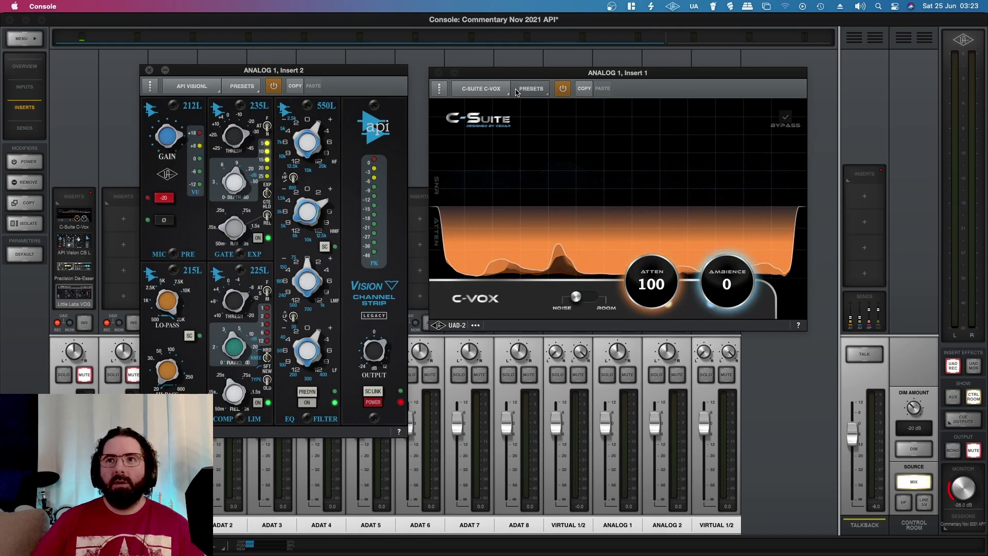
drag(520, 76, 517, 83)
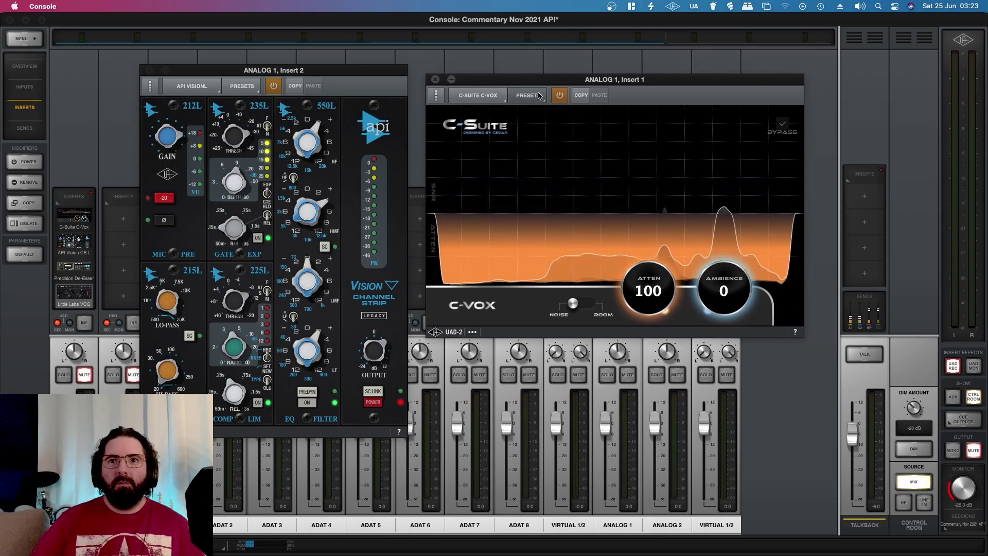
click(149, 70)
drag(481, 83, 248, 116)
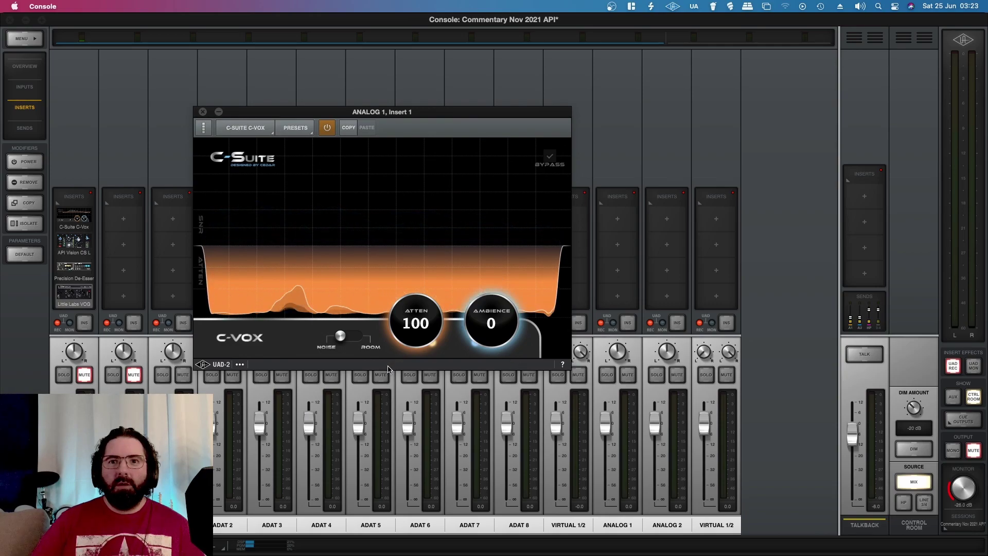
drag(322, 112, 420, 108)
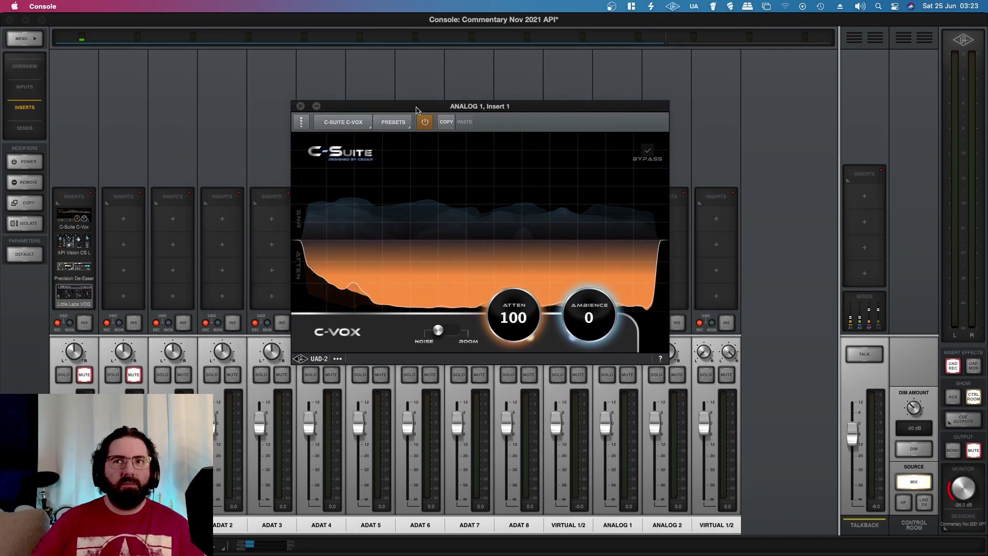